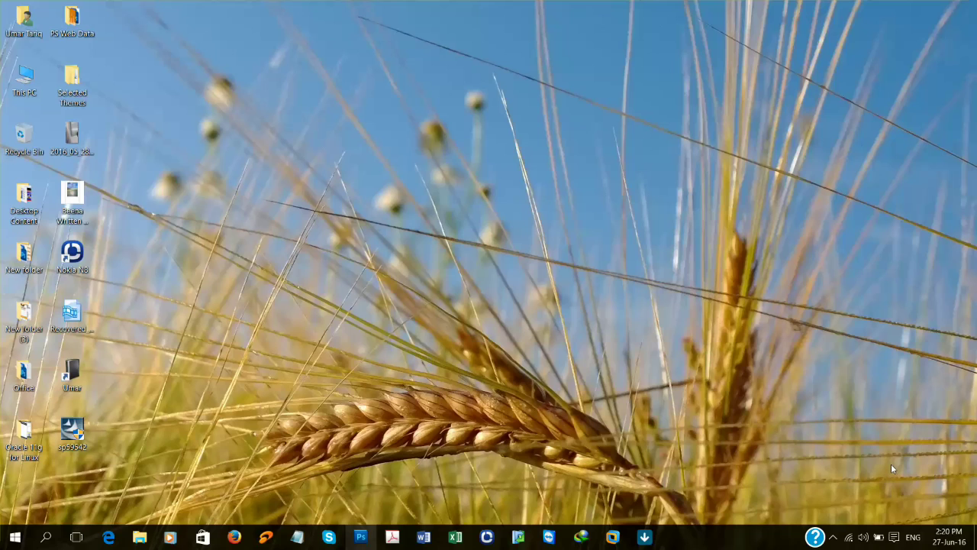
Step: Open Device Manager and expand the Sound, video and game controllers category
{"action": "key", "text": "super"}
{"action": "type", "text": "devi"}
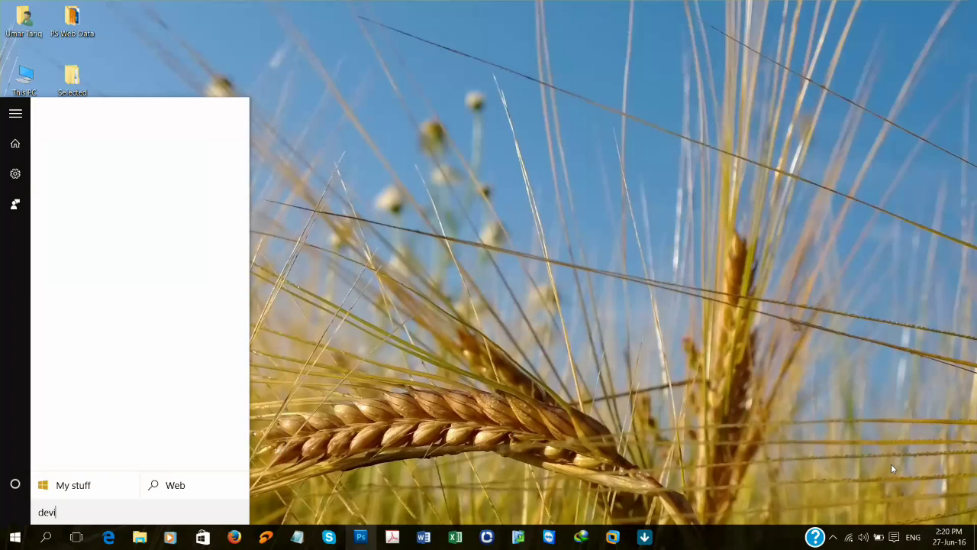
{"action": "type", "text": "ce m"}
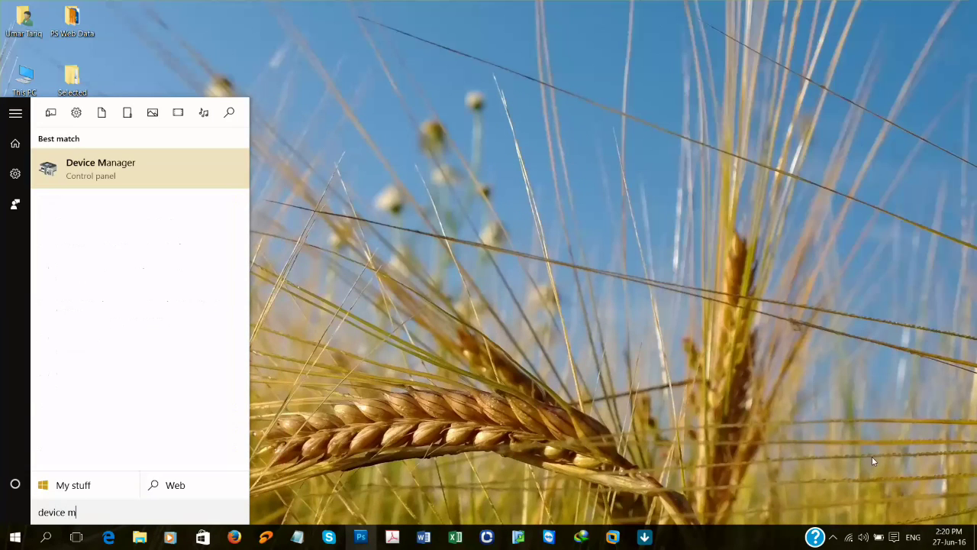
{"action": "left_click", "coordinate": [216, 177]}
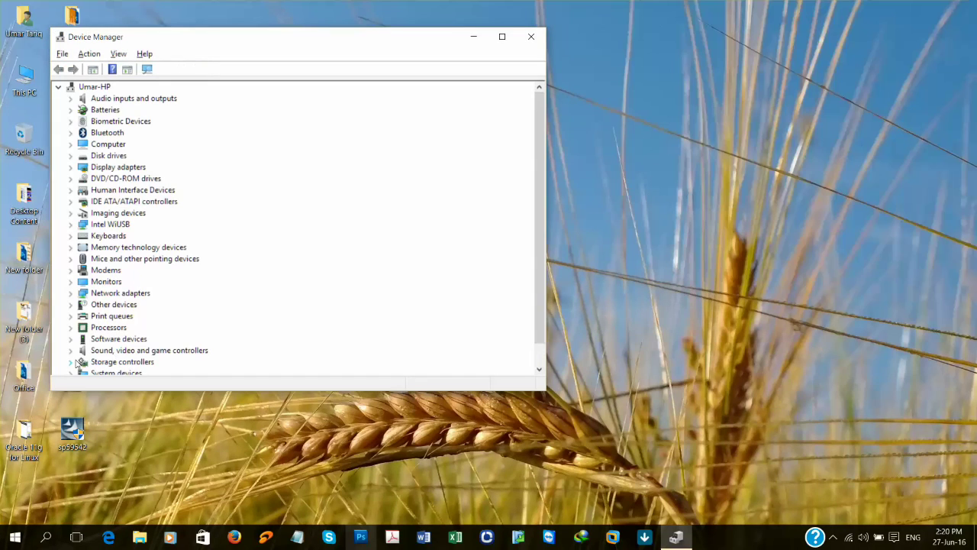
{"action": "left_click", "coordinate": [70, 350]}
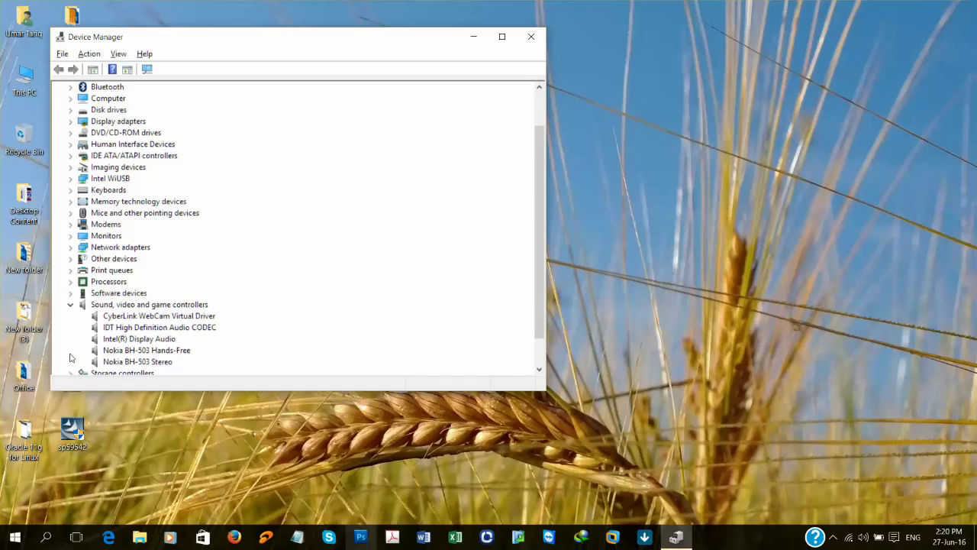
Step: Uninstall the IDT High Definition Audio CODEC device without deleting its driver software, check the device list, and close Device Manager
{"action": "left_click", "coordinate": [137, 329]}
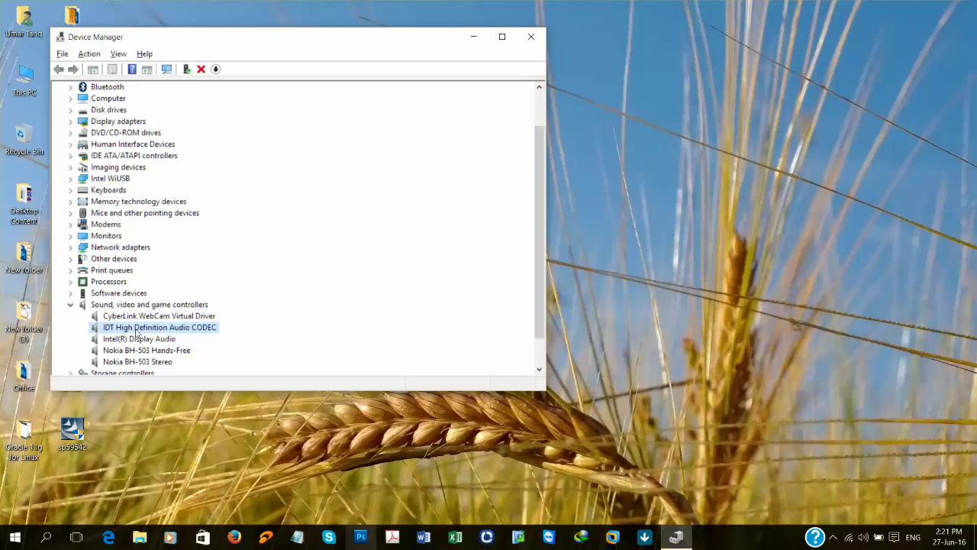
{"action": "right_click", "coordinate": [137, 334]}
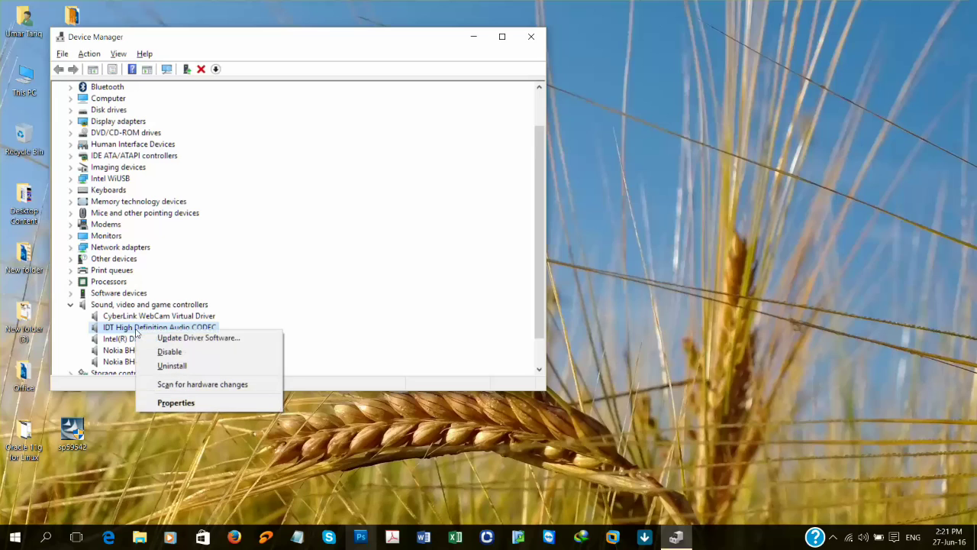
{"action": "left_click", "coordinate": [169, 364]}
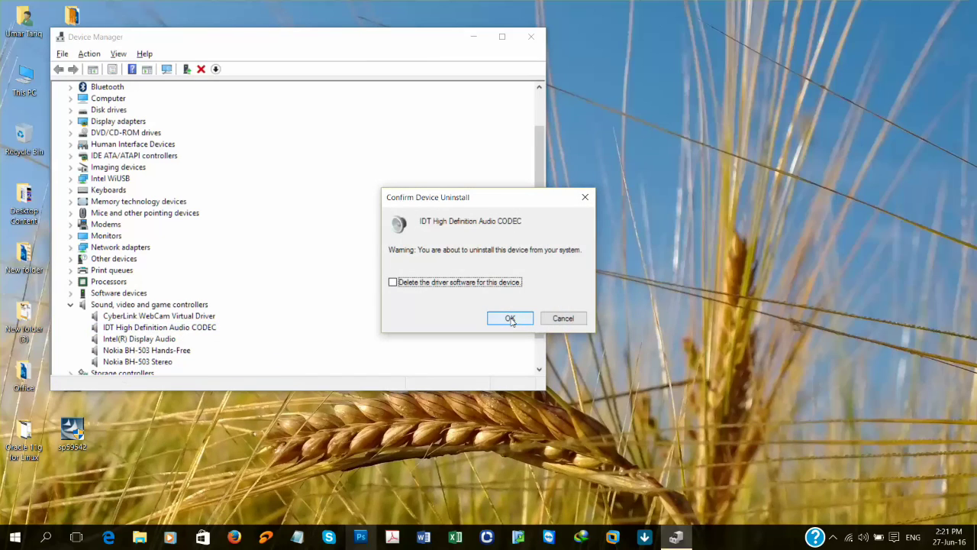
{"action": "left_click", "coordinate": [510, 318]}
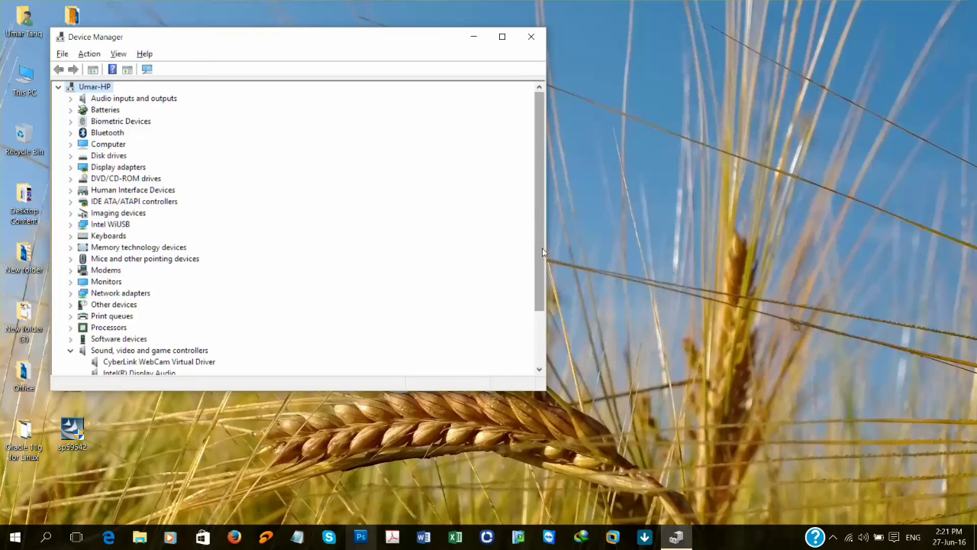
{"action": "left_click_drag", "start_coordinate": [544, 252], "coordinate": [537, 307]}
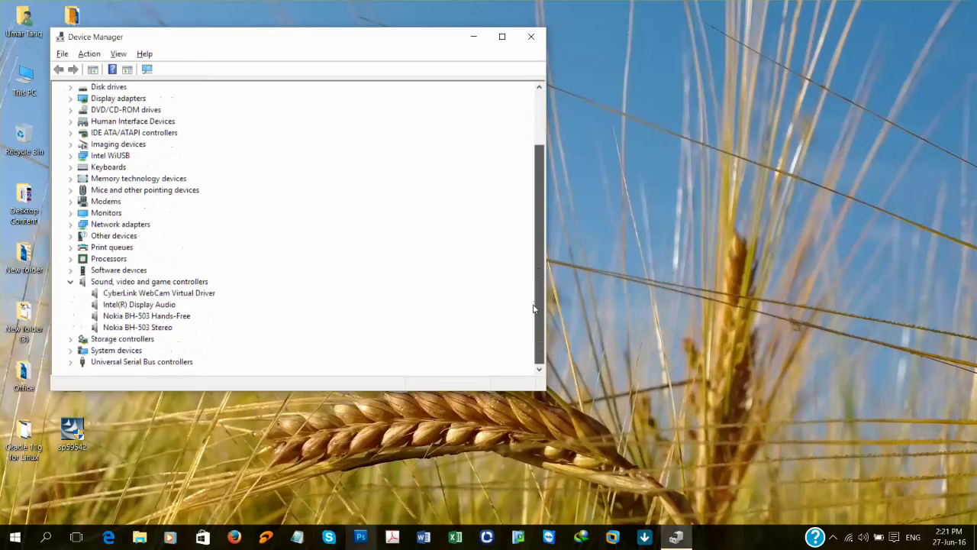
{"action": "left_click", "coordinate": [532, 39]}
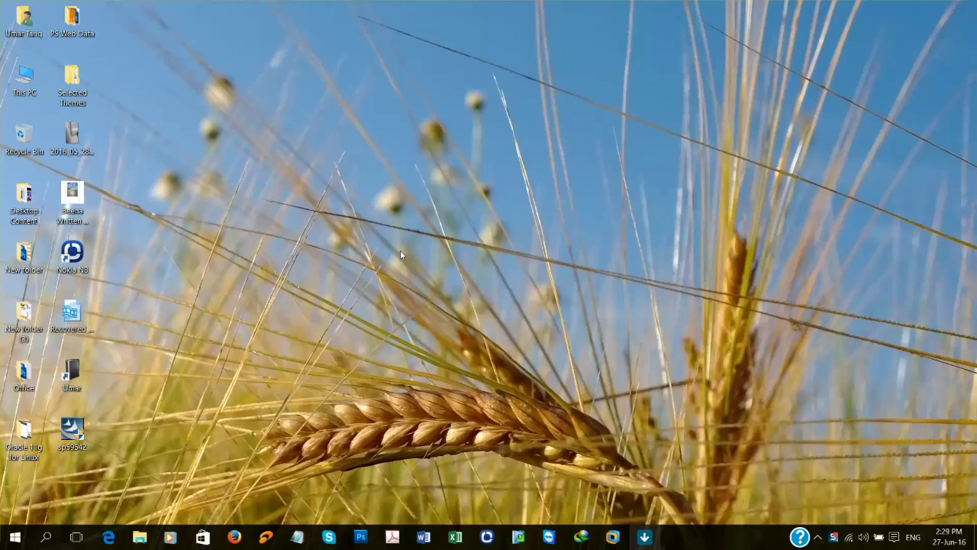
Step: Launch the sp59542 IDT Audio Driver installer from the desktop and accept its license agreement
{"action": "right_click", "coordinate": [63, 436]}
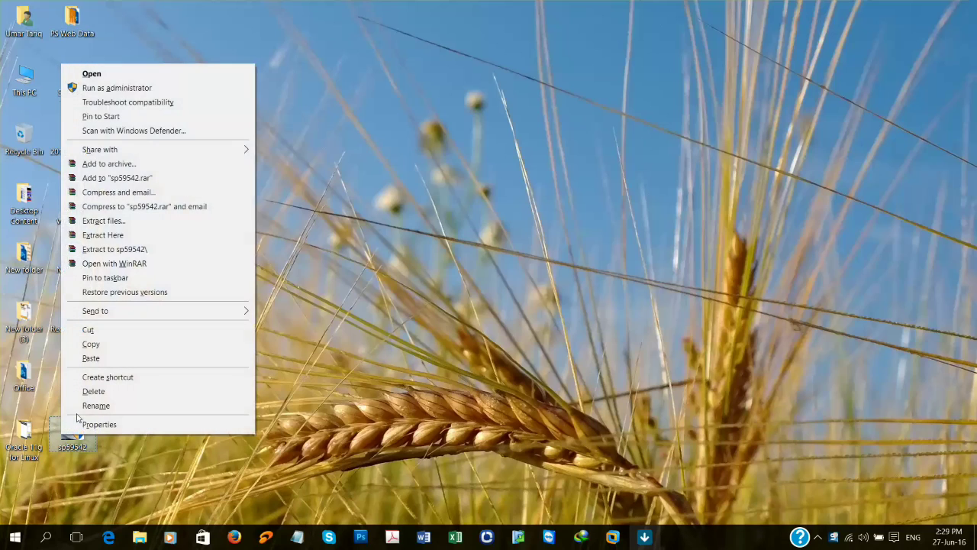
{"action": "left_click", "coordinate": [131, 76]}
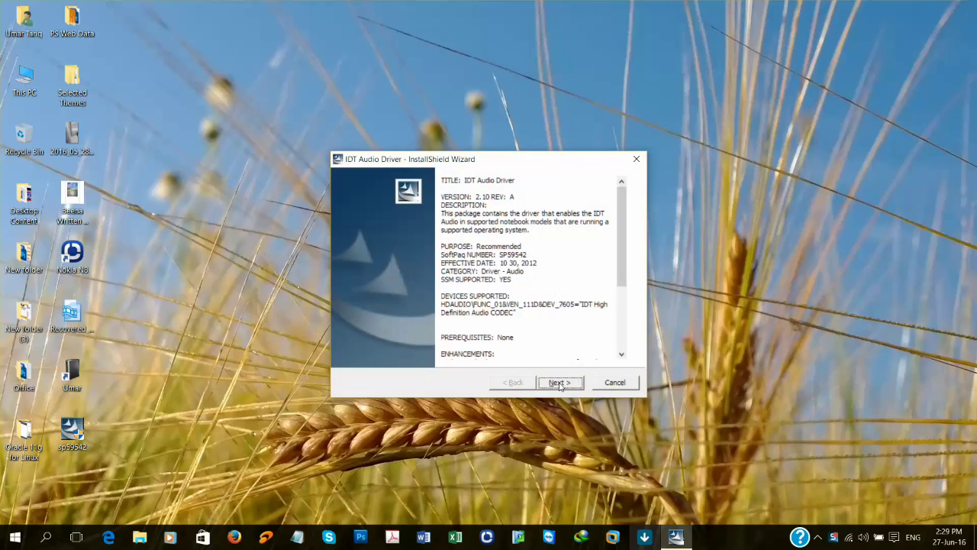
{"action": "left_click", "coordinate": [560, 382]}
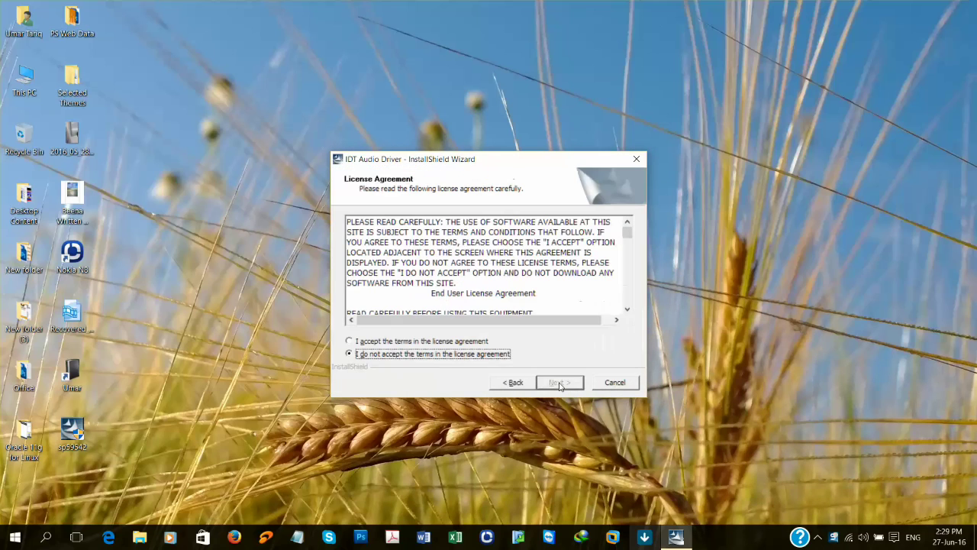
{"action": "left_click", "coordinate": [457, 343]}
{"action": "left_click", "coordinate": [556, 383]}
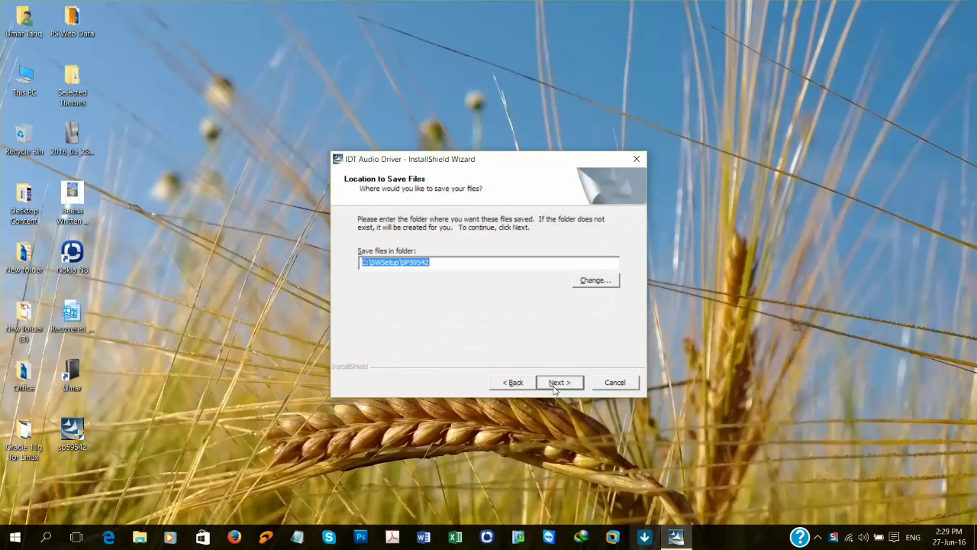
Step: Extract the driver files to C:\SWSetup\SP59542, overwriting all existing files, and start the IDT Audio installation
{"action": "left_click", "coordinate": [556, 385]}
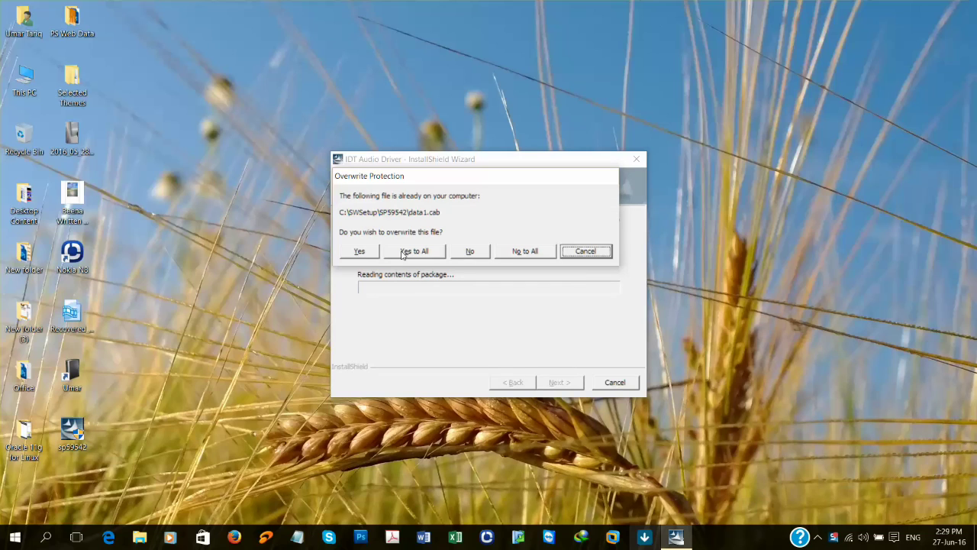
{"action": "left_click", "coordinate": [402, 253]}
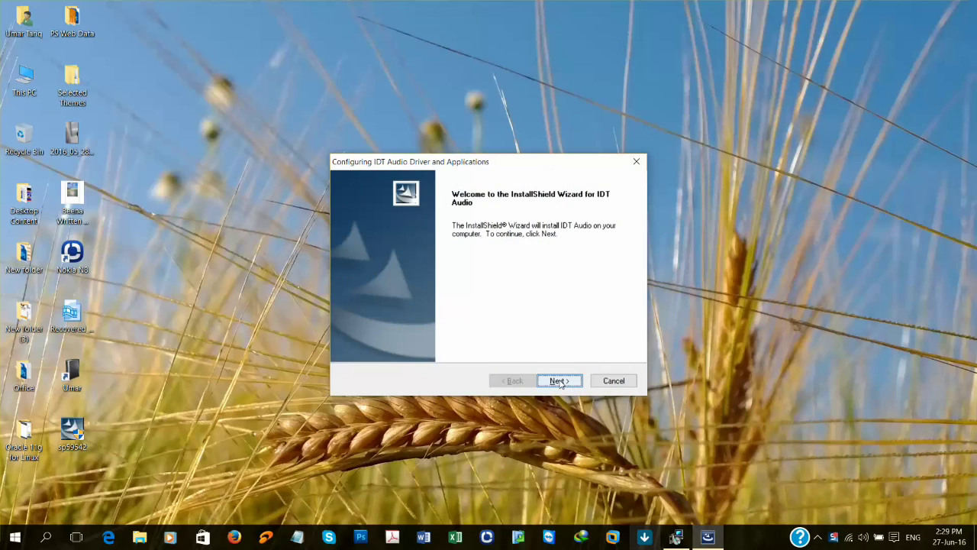
{"action": "left_click", "coordinate": [559, 381]}
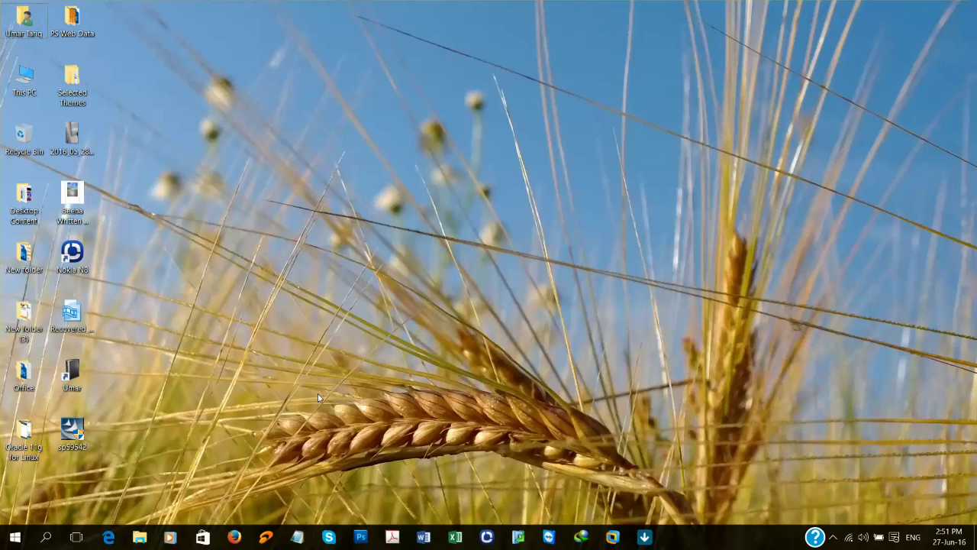
Step: Reopen Device Manager and list the sound, video and game controllers
{"action": "left_click", "coordinate": [14, 537]}
{"action": "left_click", "coordinate": [14, 536]}
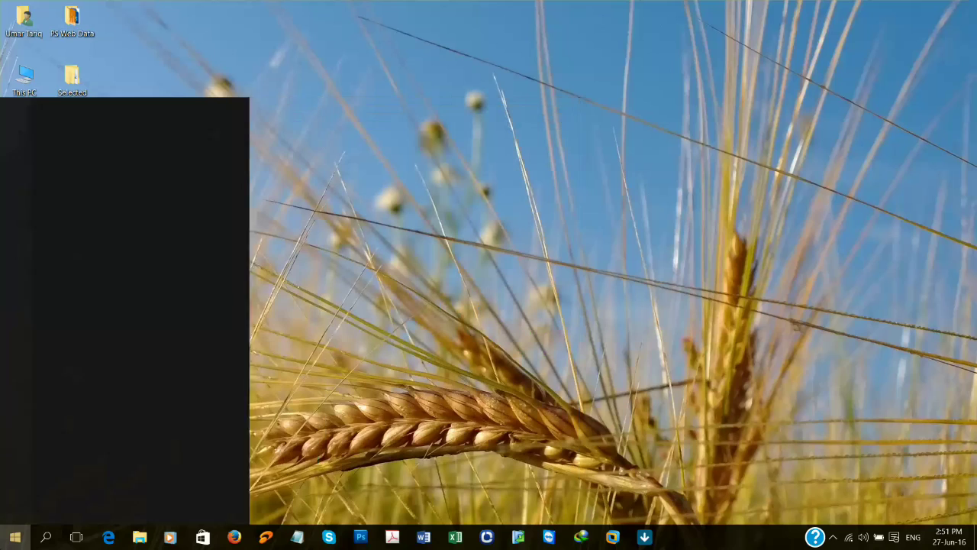
{"action": "type", "text": "device"}
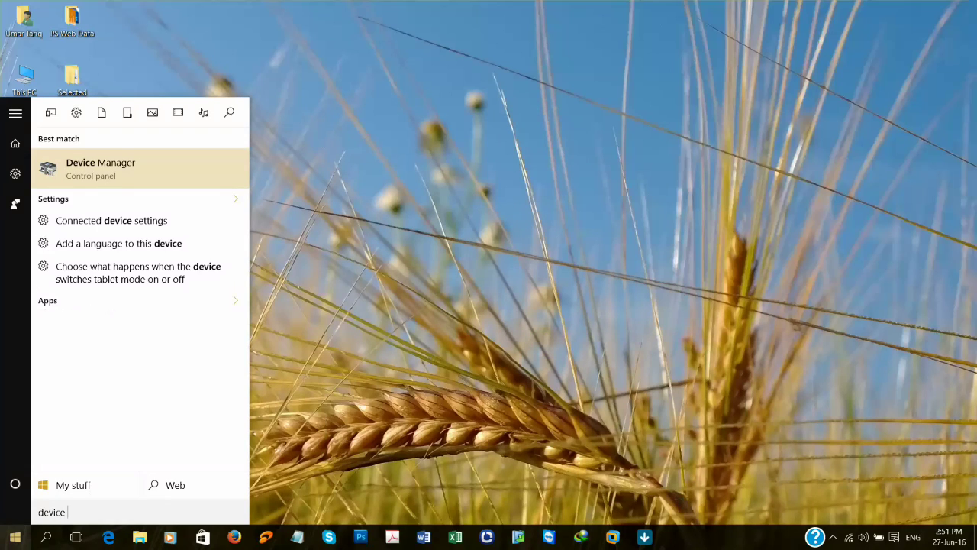
{"action": "left_click", "coordinate": [141, 178]}
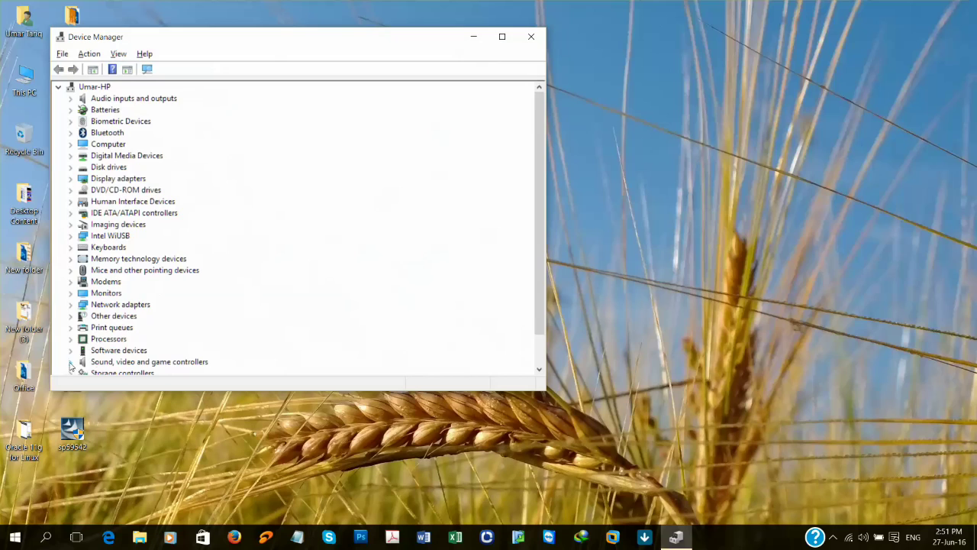
{"action": "left_click", "coordinate": [70, 362]}
Step: Check the device status and driver details of the IDT High Definition Audio CODEC, and close Device Manager
{"action": "left_click", "coordinate": [117, 329]}
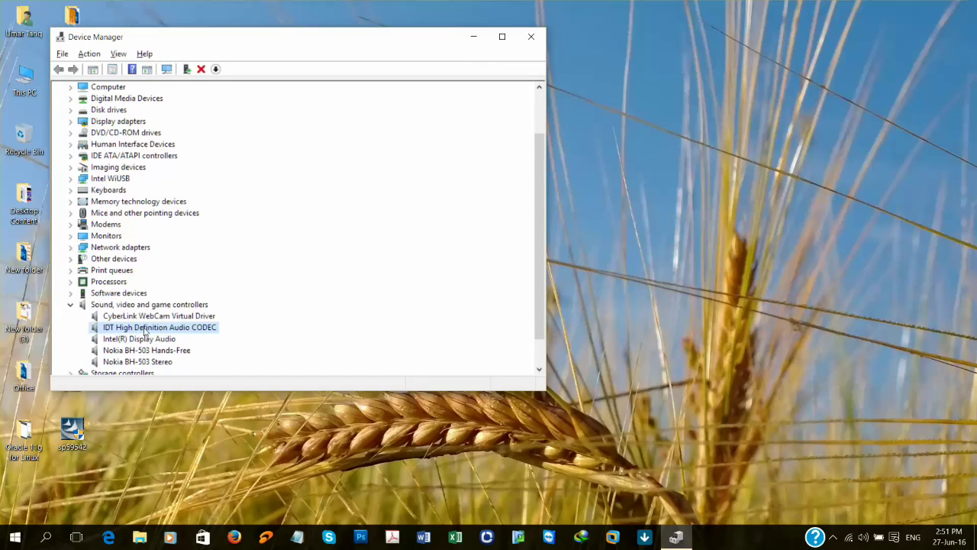
{"action": "right_click", "coordinate": [181, 329]}
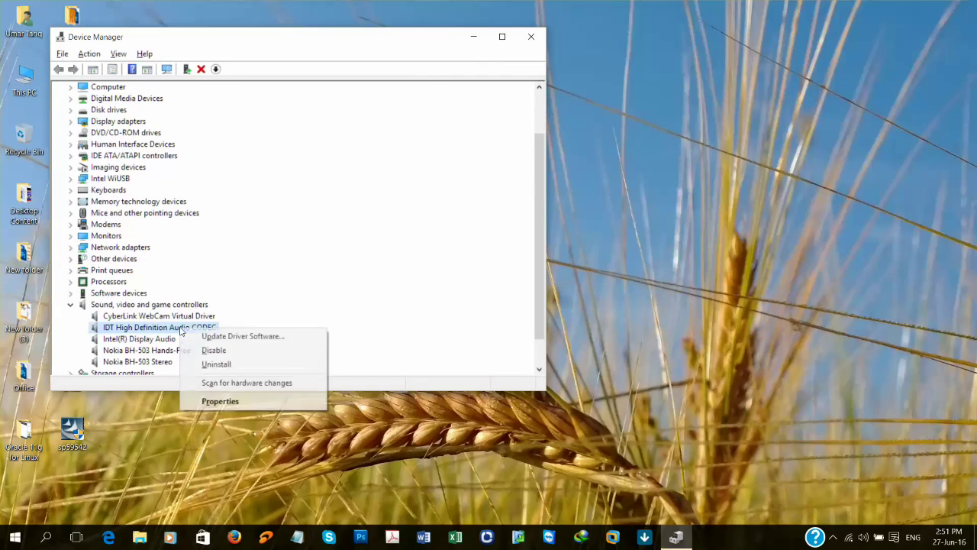
{"action": "left_click", "coordinate": [207, 402]}
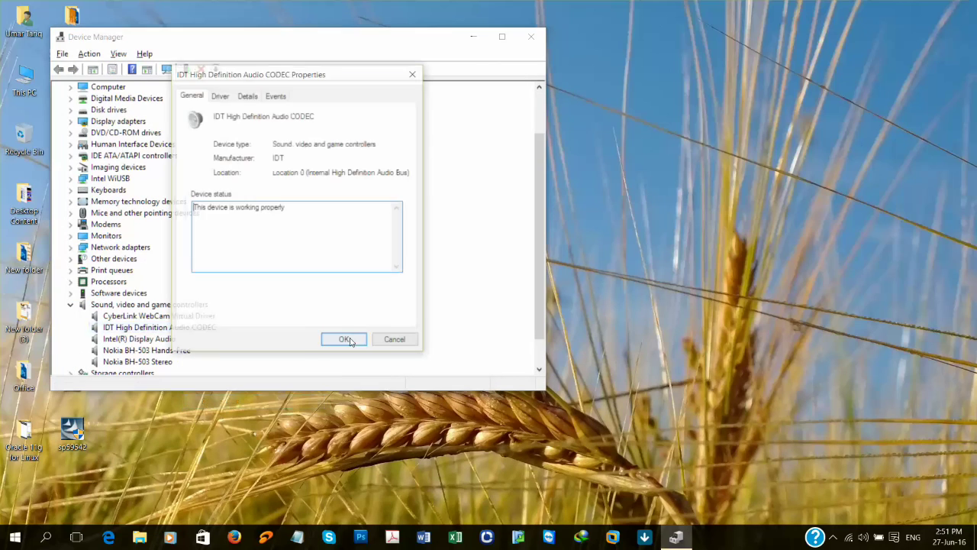
{"action": "left_click", "coordinate": [220, 95]}
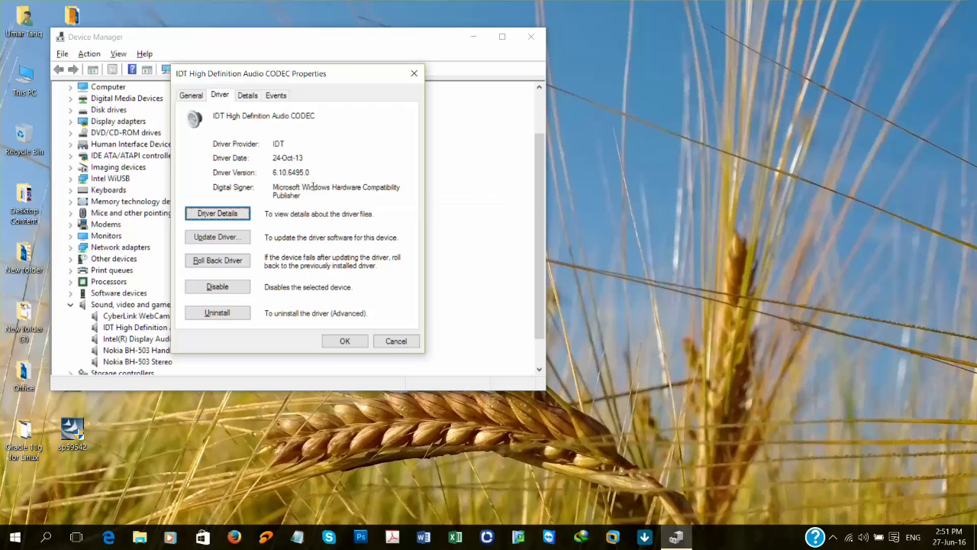
{"action": "left_click", "coordinate": [356, 342]}
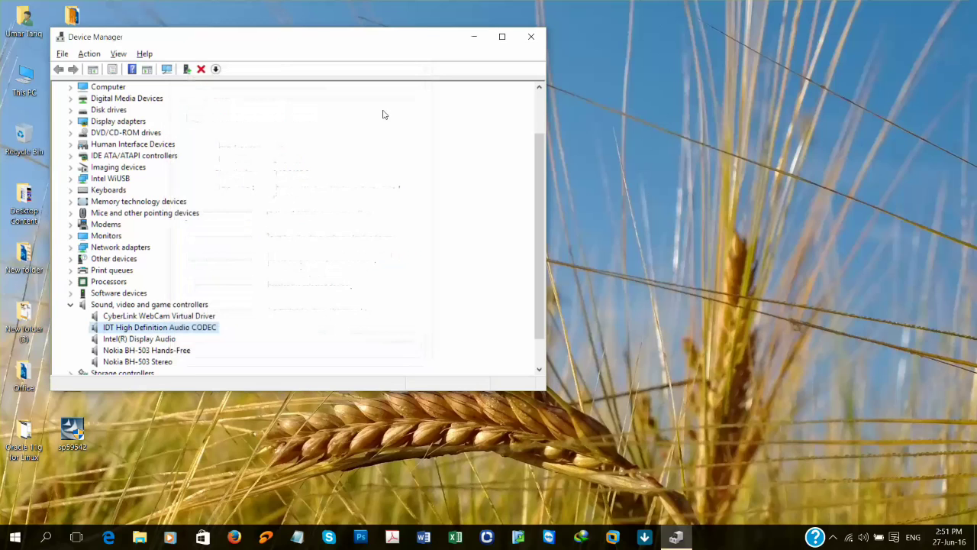
{"action": "left_click", "coordinate": [529, 38]}
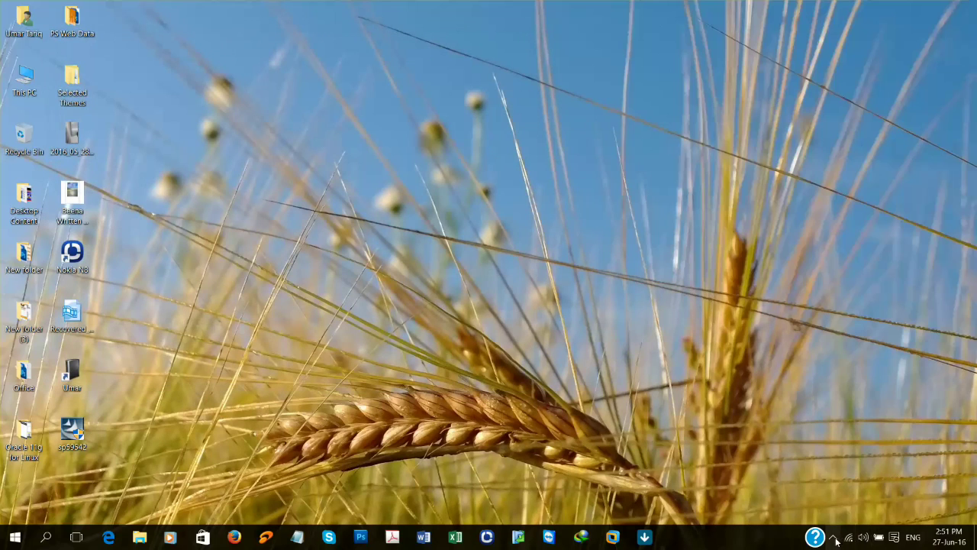
Step: Switch to the Beats Audio control panel, set the listening experience's graphic equalizer to Beats Active NR, and close it
{"action": "left_click", "coordinate": [835, 538]}
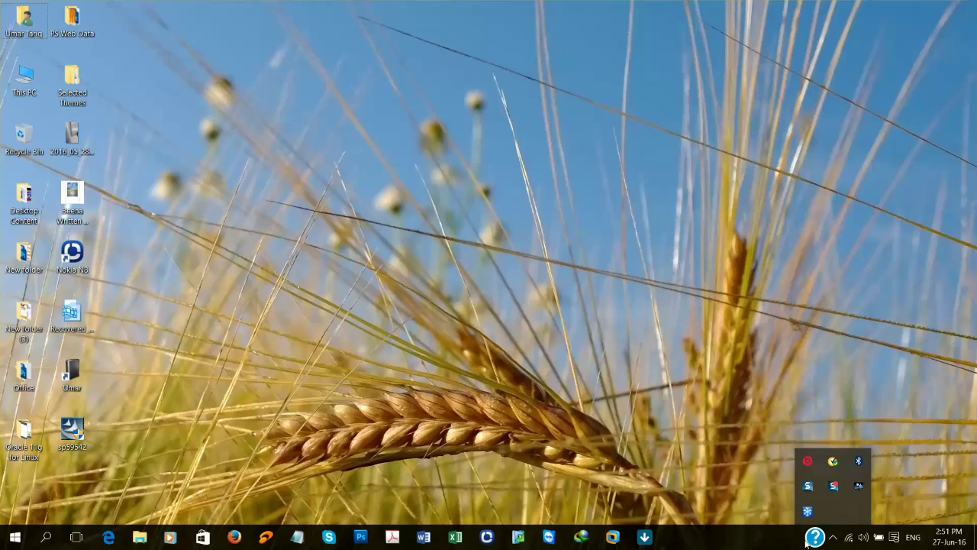
{"action": "left_click", "coordinate": [833, 537]}
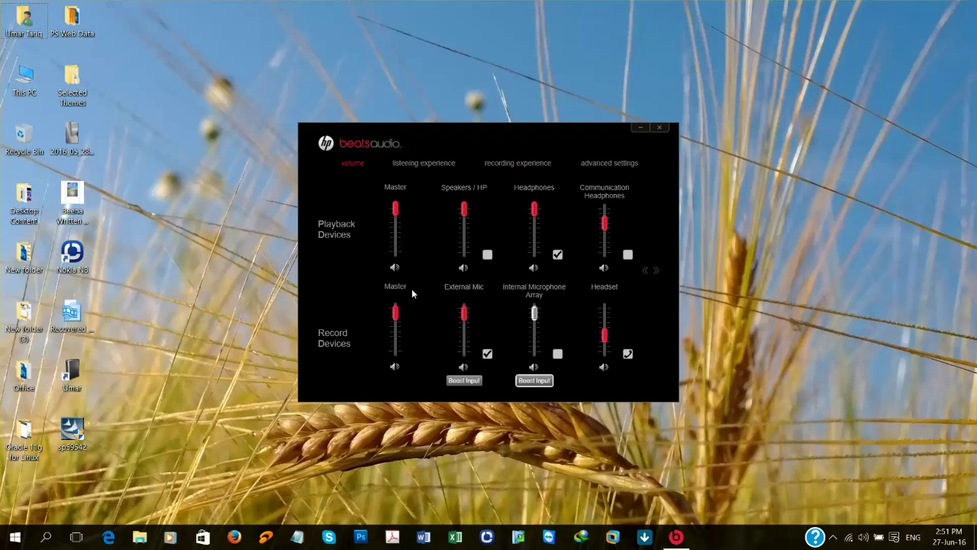
{"action": "left_click", "coordinate": [432, 165]}
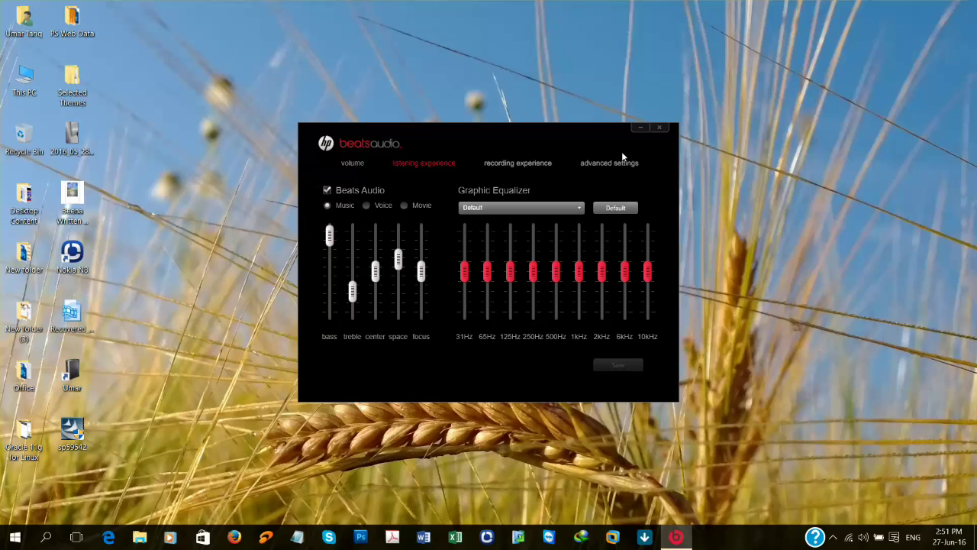
{"action": "left_click", "coordinate": [563, 207]}
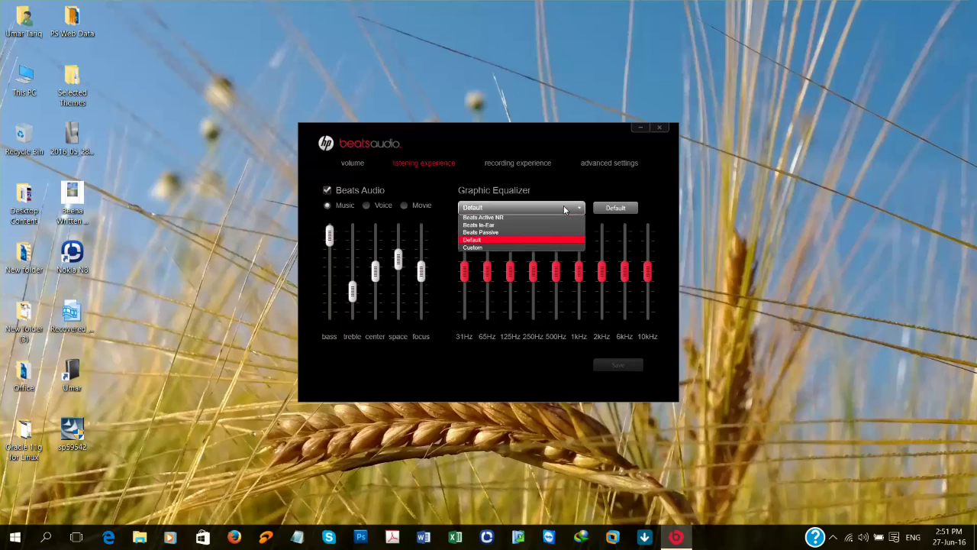
{"action": "left_click", "coordinate": [515, 219]}
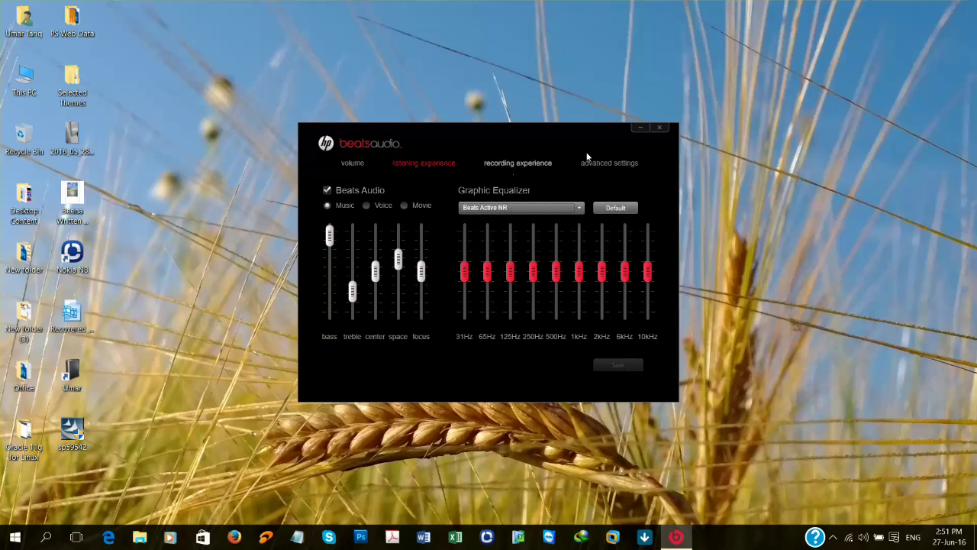
{"action": "left_click", "coordinate": [661, 129]}
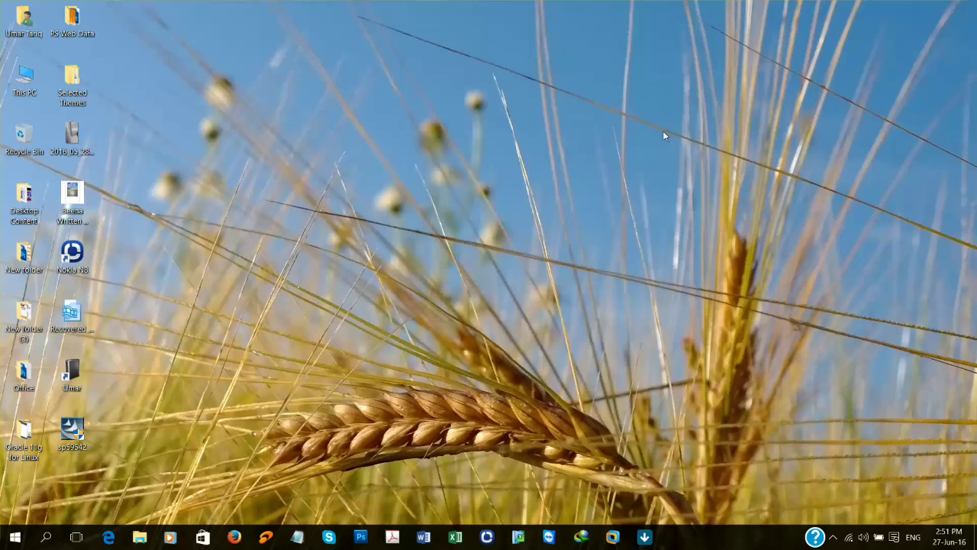